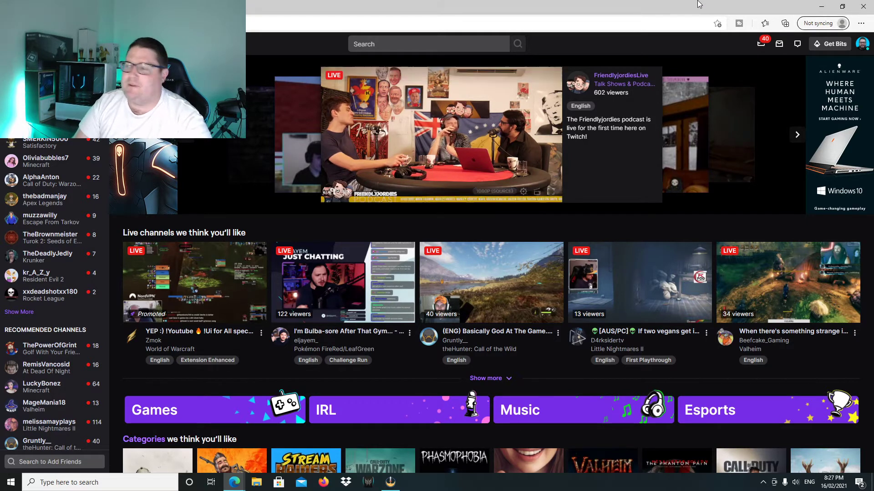
- Go from the profile menu to the Creator Dashboard's Viewer Rewards > Emotes page
{"action": "left_click", "coordinate": [863, 44]}
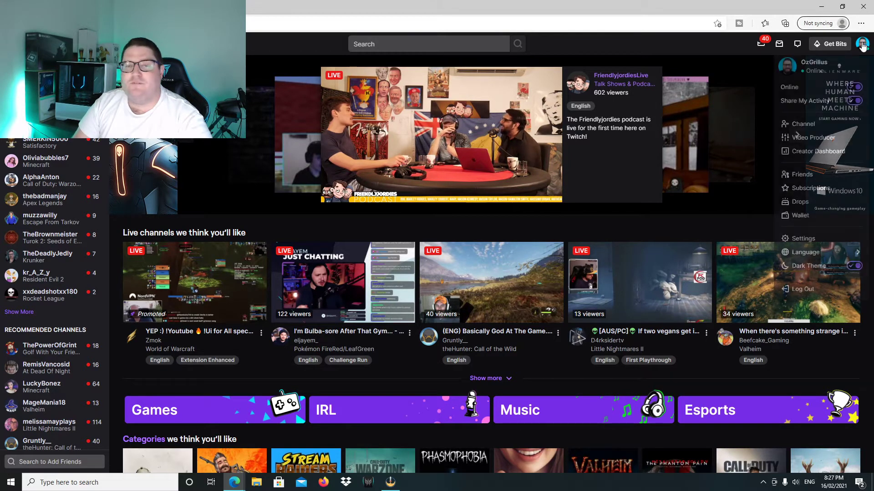
{"action": "left_click", "coordinate": [806, 151]}
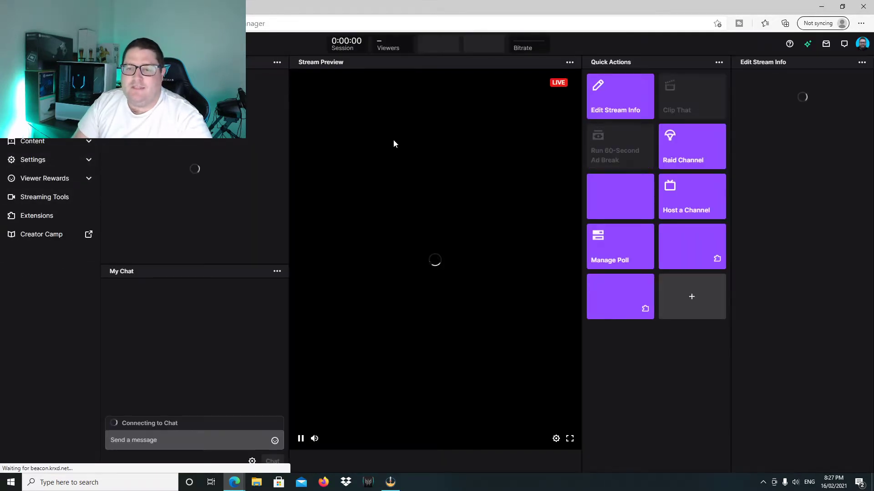
{"action": "left_click", "coordinate": [33, 160]}
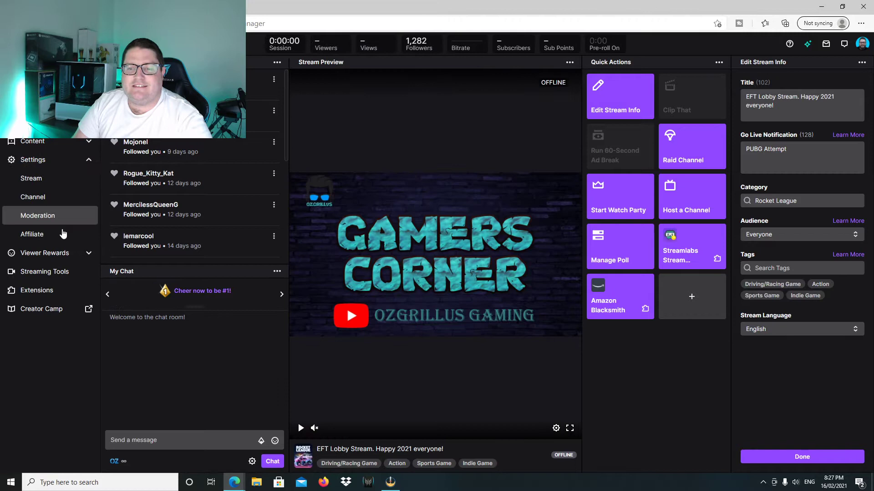
{"action": "left_click", "coordinate": [88, 160]}
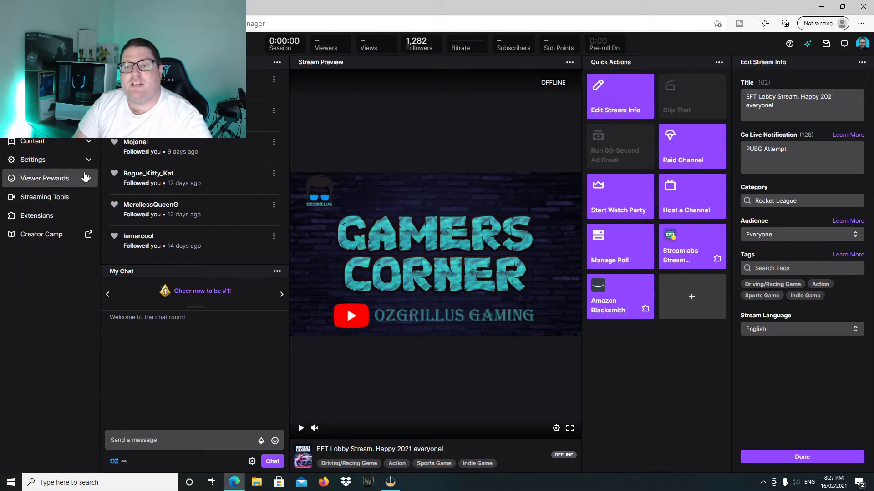
{"action": "left_click", "coordinate": [86, 178]}
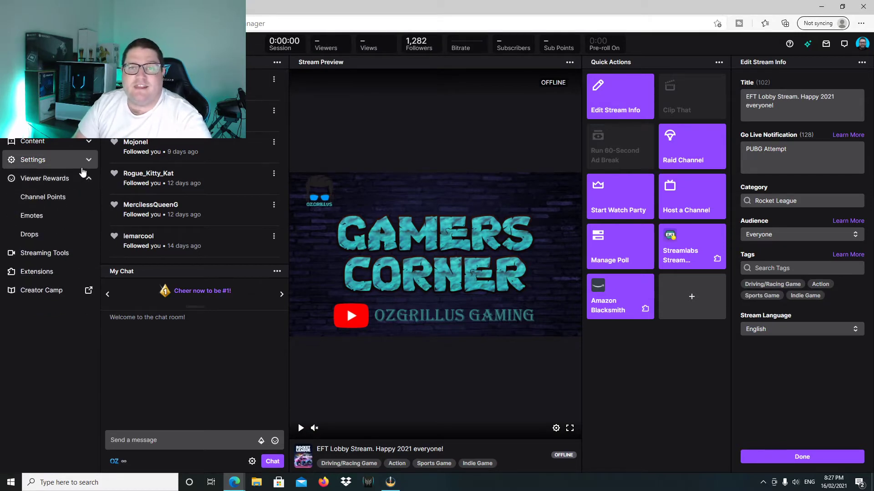
{"action": "left_click", "coordinate": [49, 220]}
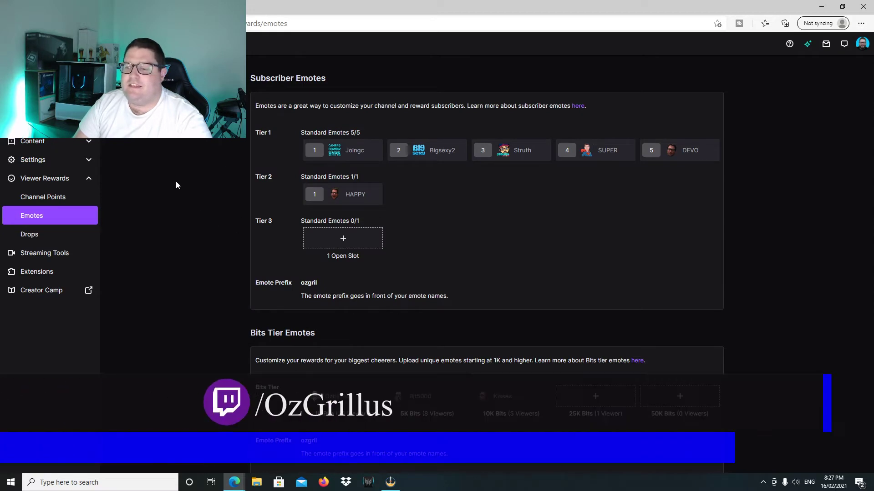
{"action": "scroll", "coordinate": [475, 298], "scroll_direction": "down", "scroll_amount": 1}
{"action": "scroll", "coordinate": [413, 269], "scroll_direction": "up", "scroll_amount": 1}
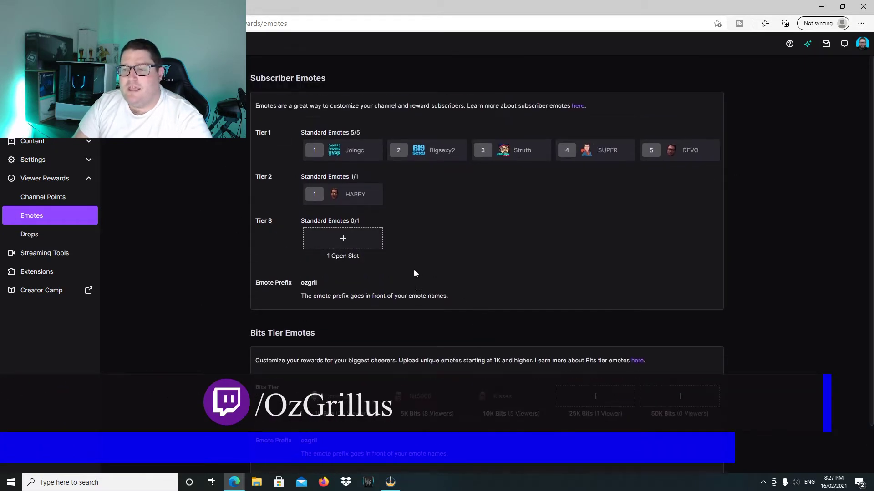
{"action": "scroll", "coordinate": [411, 266], "scroll_direction": "down", "scroll_amount": 1}
{"action": "scroll", "coordinate": [411, 267], "scroll_direction": "up", "scroll_amount": 1}
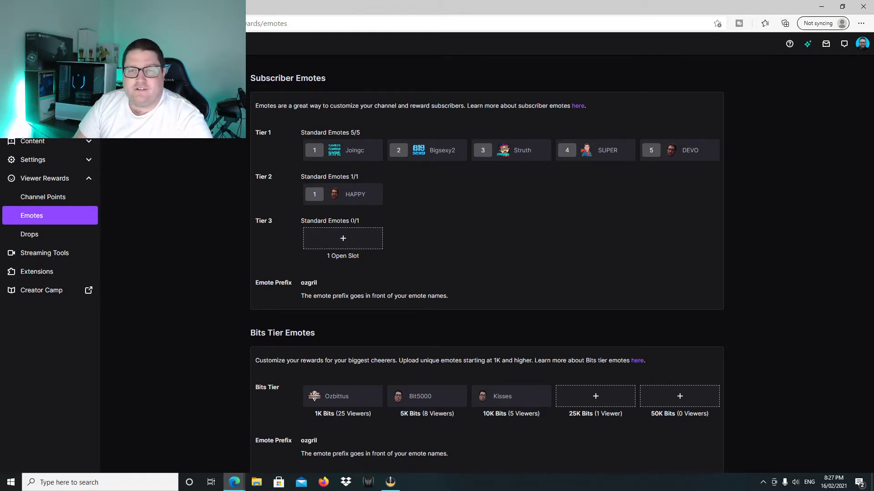
- Open the Tier 3 '1 Open Slot' box to bring up the Standard Emote upload form
{"action": "left_click", "coordinate": [346, 242]}
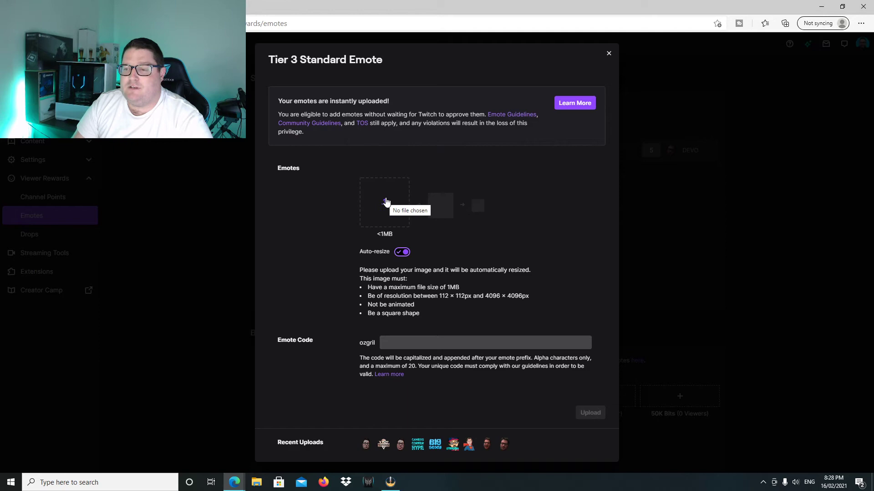
- Load shield.png from the GCFreeEmotes folder into the Tier 3 emote form
{"action": "left_click", "coordinate": [386, 202]}
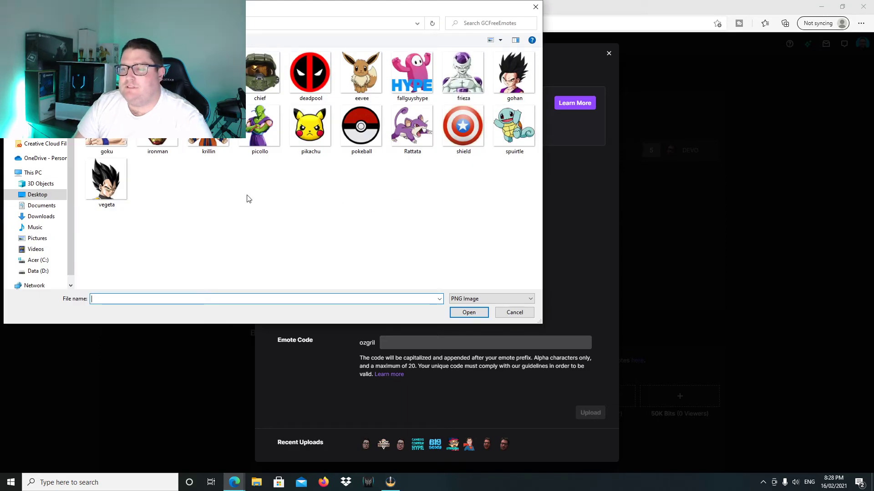
{"action": "left_click", "coordinate": [462, 134]}
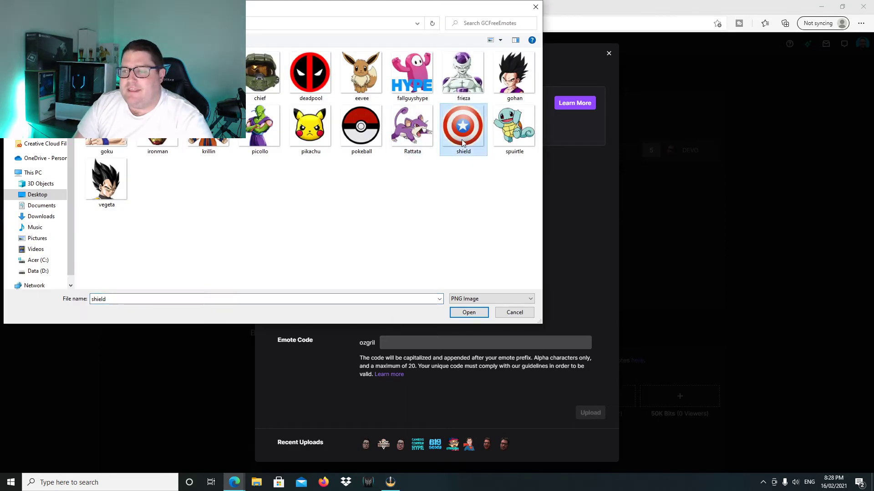
{"action": "left_click", "coordinate": [469, 312]}
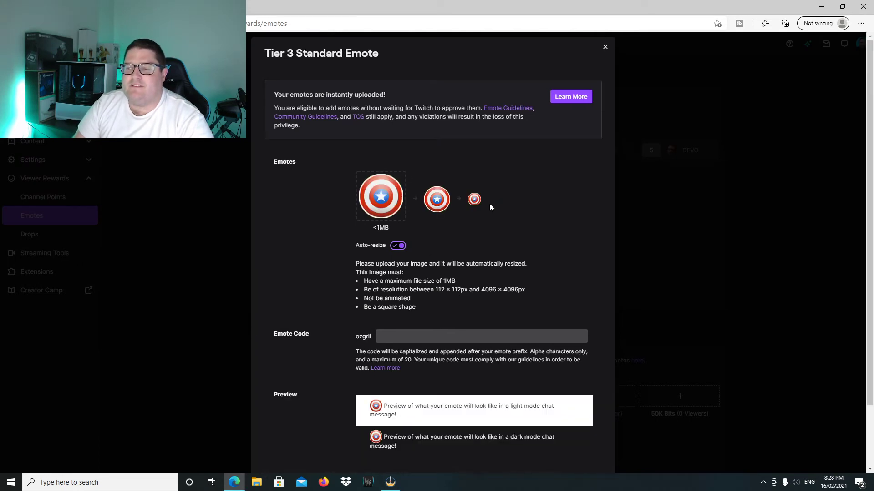
- Enter 'cap' as the emote code and upload the shield emote
{"action": "left_click", "coordinate": [427, 334]}
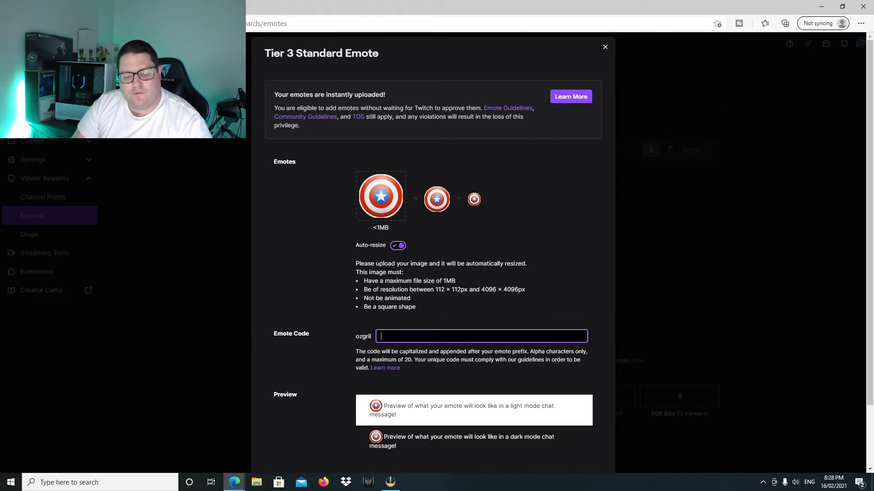
{"action": "type", "text": "cap"}
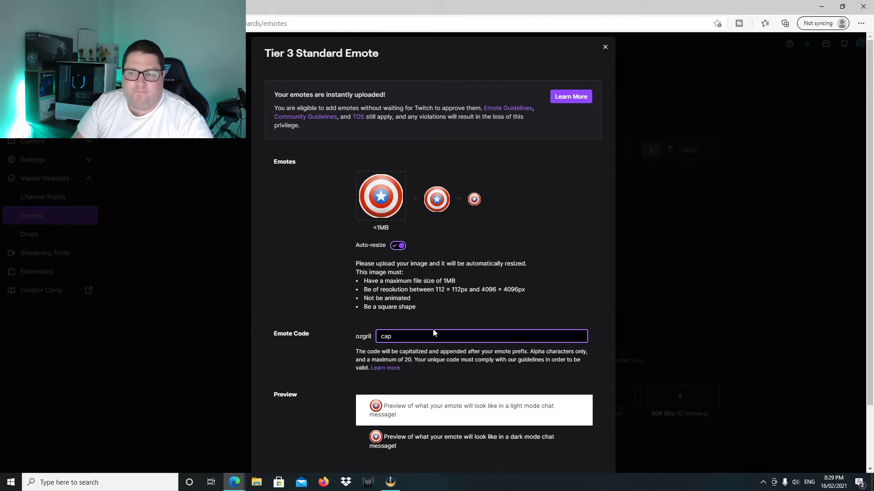
{"action": "scroll", "coordinate": [461, 342], "scroll_direction": "down", "scroll_amount": 1}
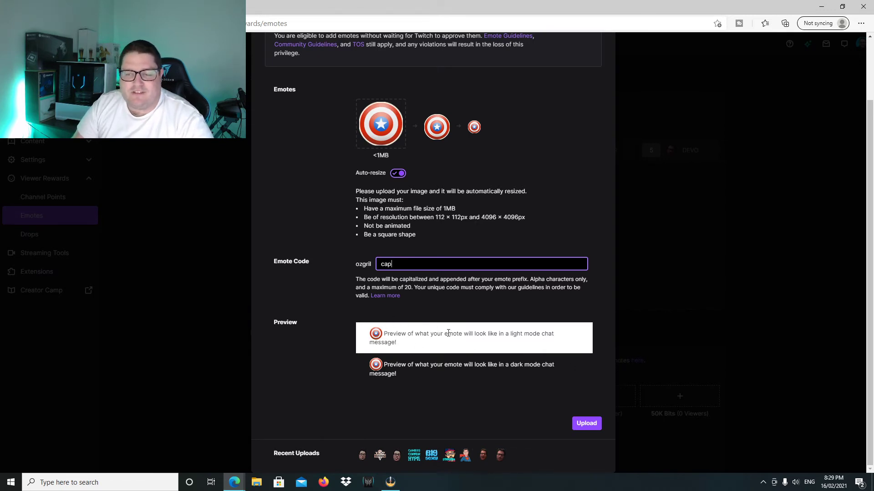
{"action": "left_click", "coordinate": [586, 423]}
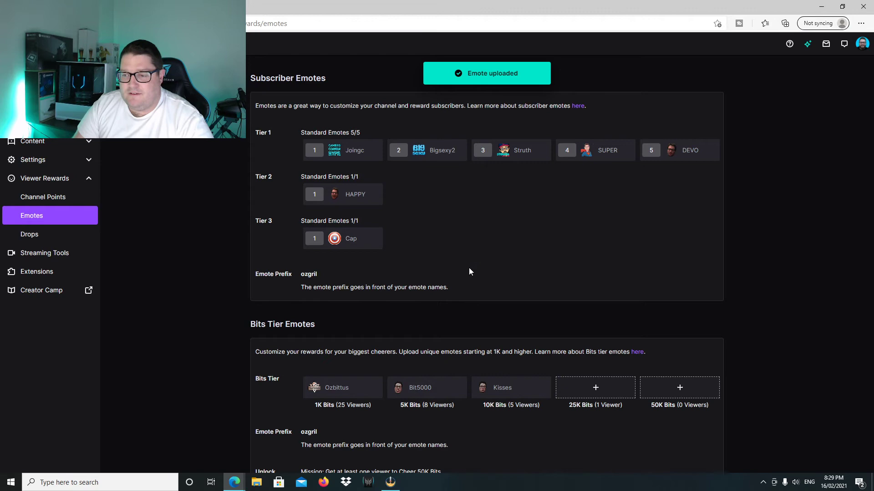
{"action": "scroll", "coordinate": [469, 268], "scroll_direction": "down", "scroll_amount": 2}
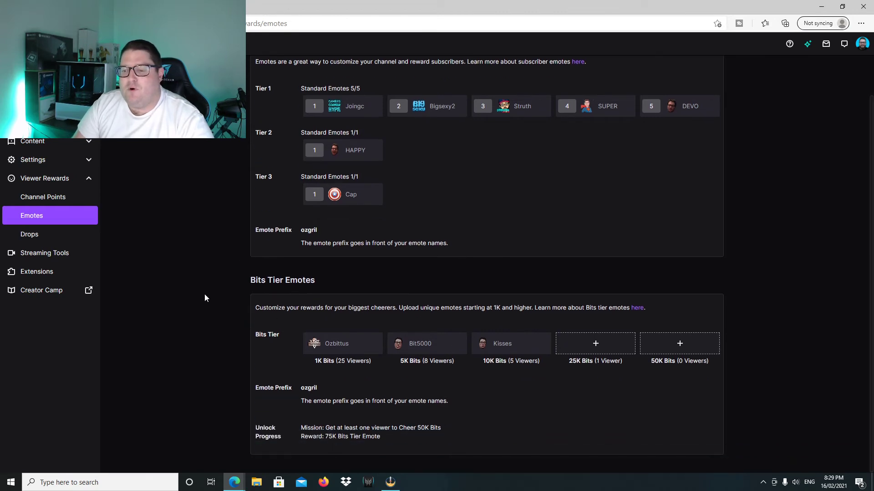
- Look at the 25K Bits emote slot form, then close it without uploading
{"action": "left_click", "coordinate": [596, 344]}
{"action": "left_click", "coordinate": [608, 53]}
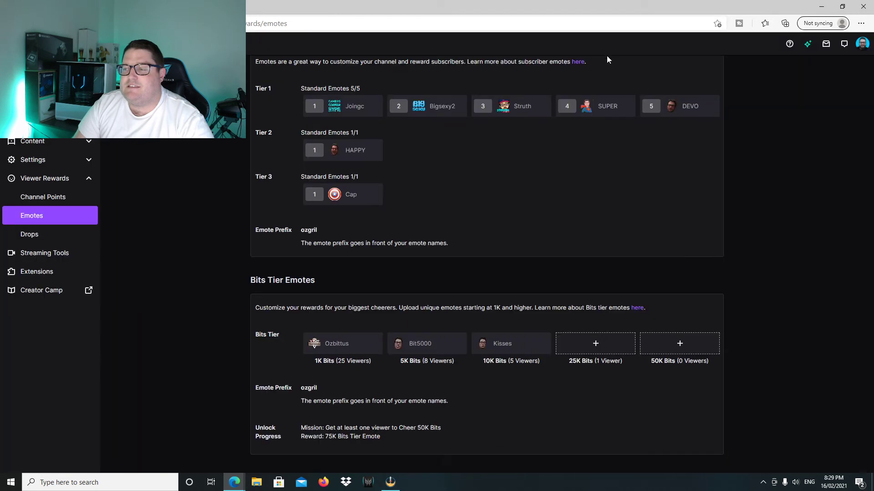